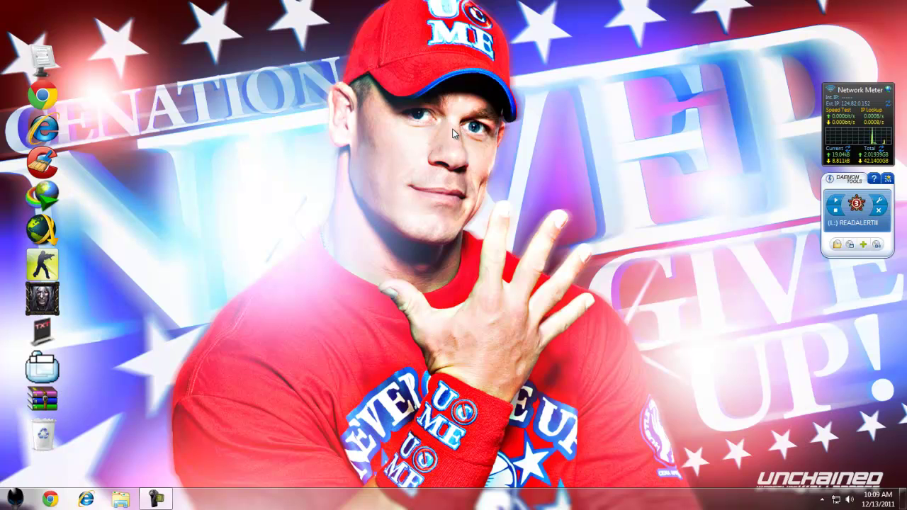
# Open the READALERTIII disc in drive L: from Computer and go into its Crack folder
pyautogui.click(15, 498)
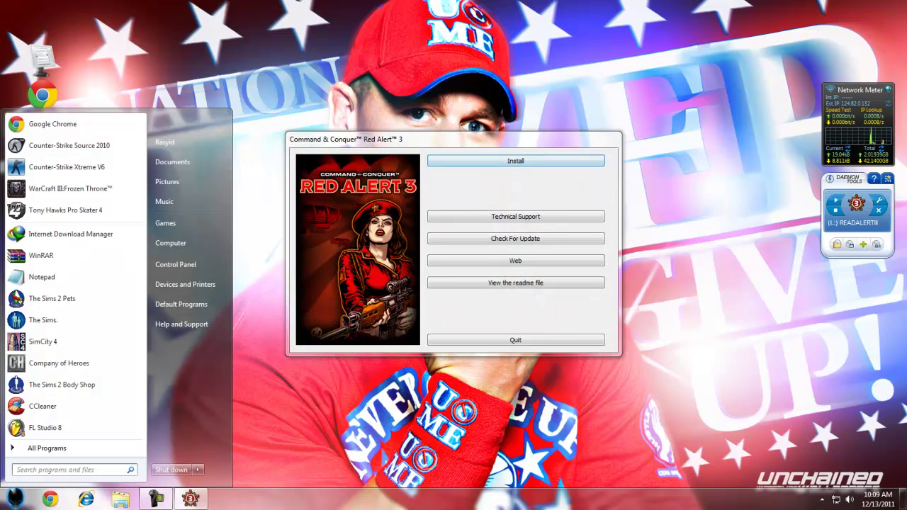
pyautogui.click(186, 244)
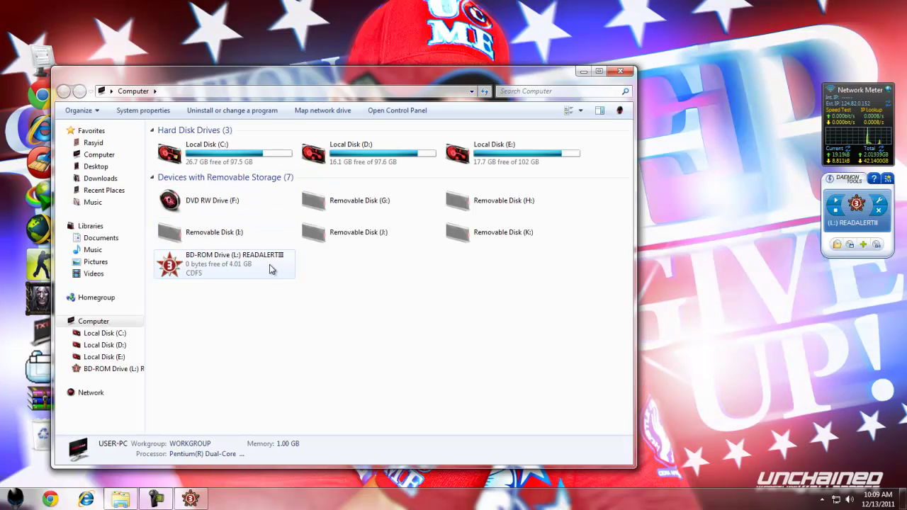
pyautogui.click(266, 266)
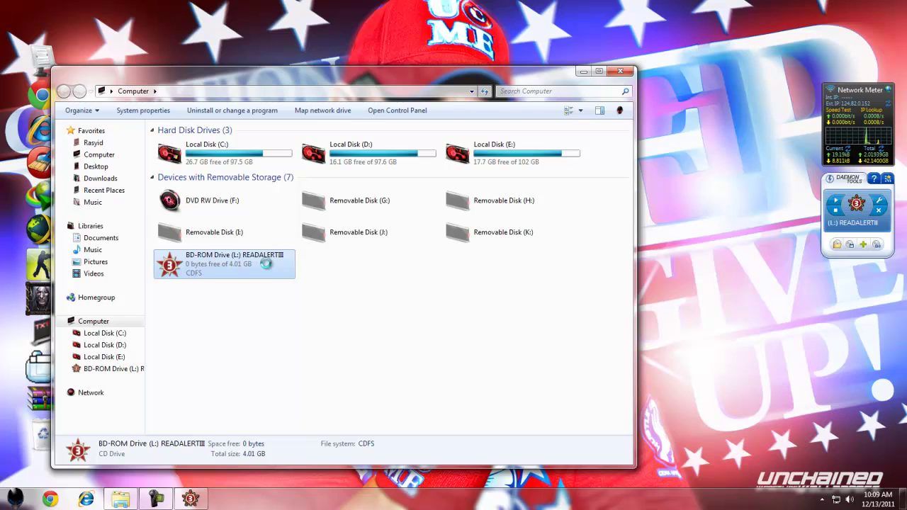
pyautogui.rightClick(266, 263)
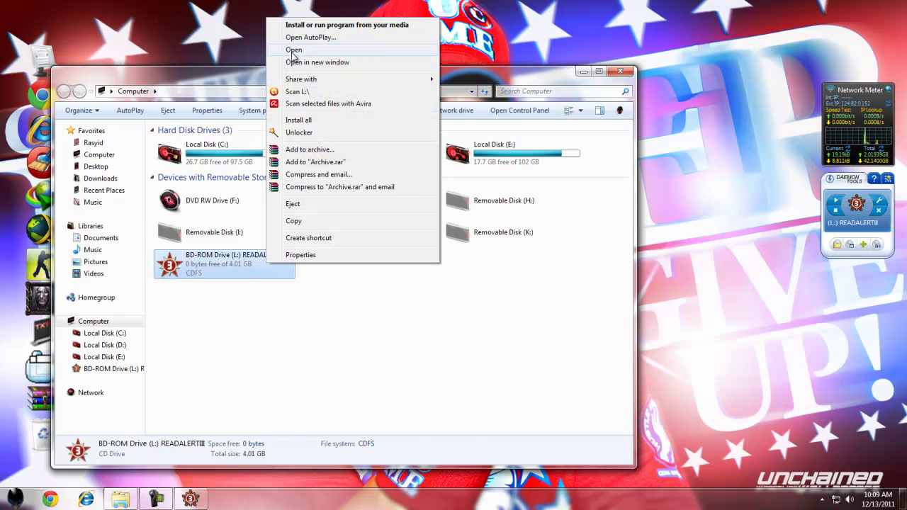
pyautogui.click(289, 59)
pyautogui.doubleClick(185, 155)
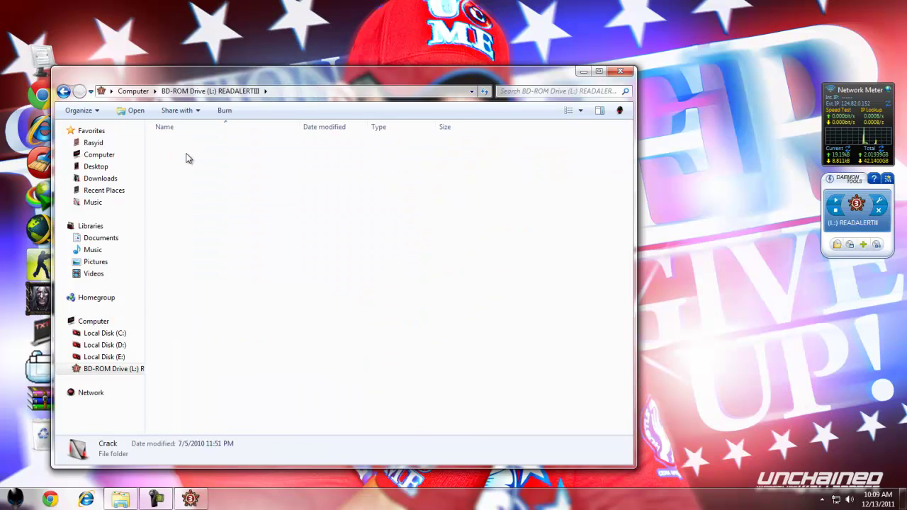
# Run KeyGen.exe, generate a product key, and minimize the folder window
pyautogui.doubleClick(185, 179)
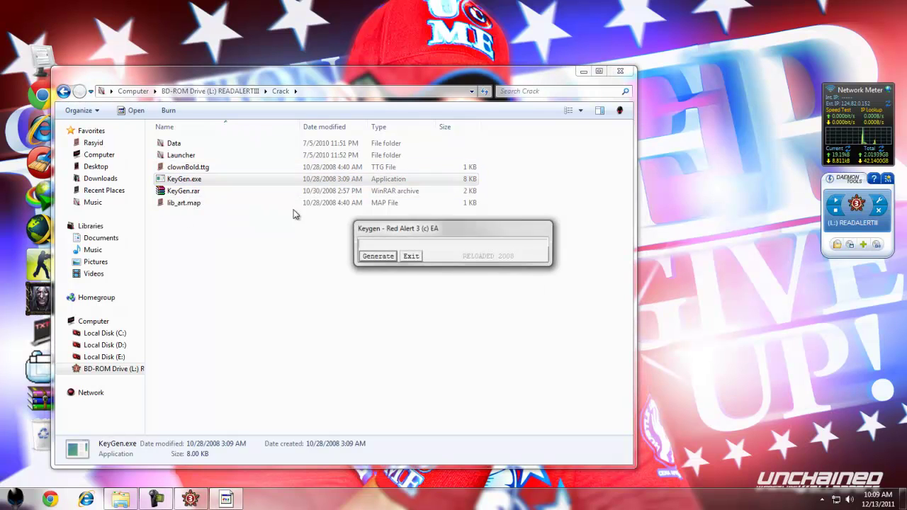
pyautogui.click(389, 256)
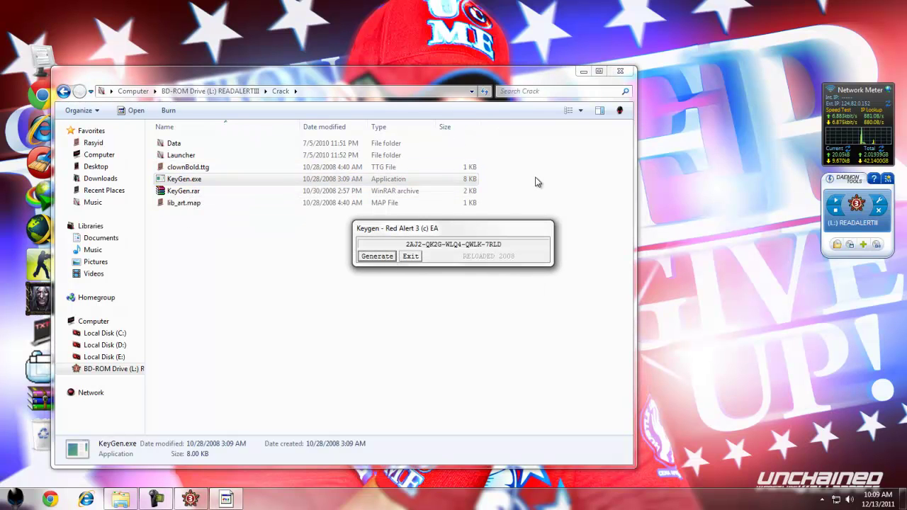
pyautogui.click(577, 73)
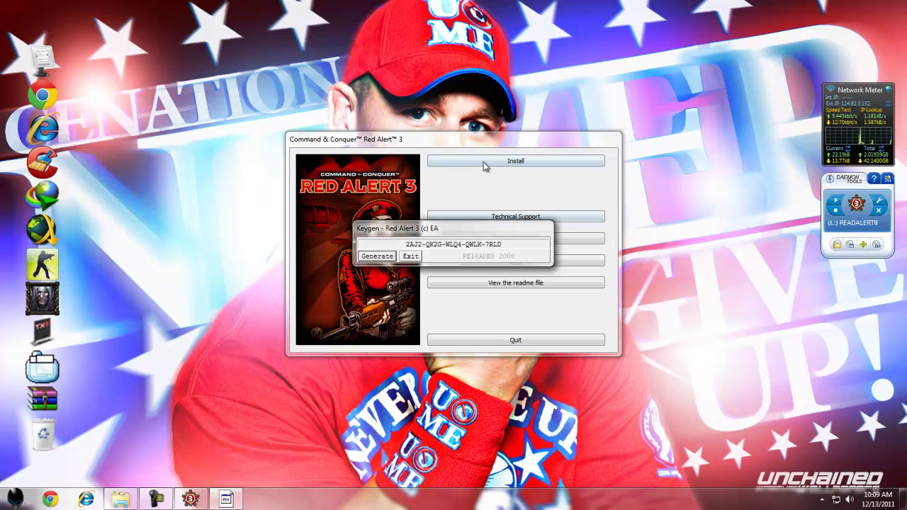
# Start the Red Alert 3 installation, move the key generator window aside, and continue to the licence agreement
pyautogui.click(483, 161)
pyautogui.moveTo(455, 227); pyautogui.dragTo(430, 263)
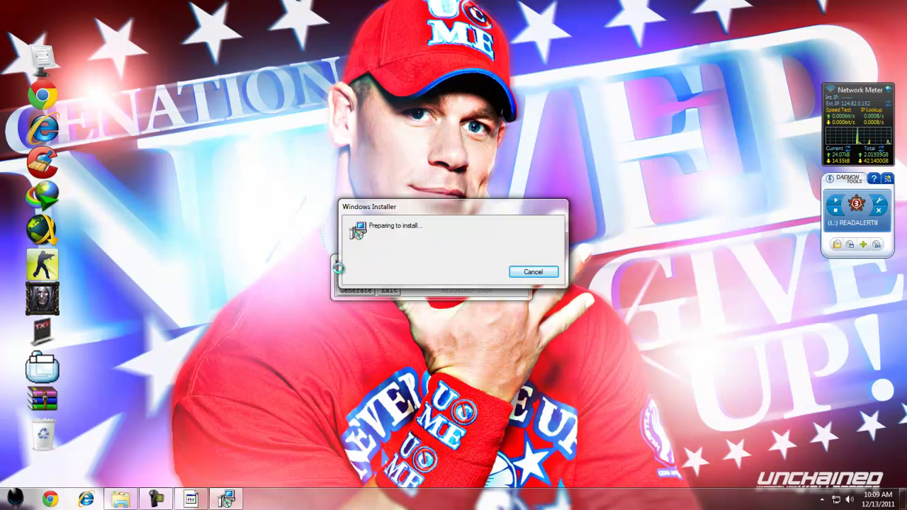
pyautogui.click(515, 337)
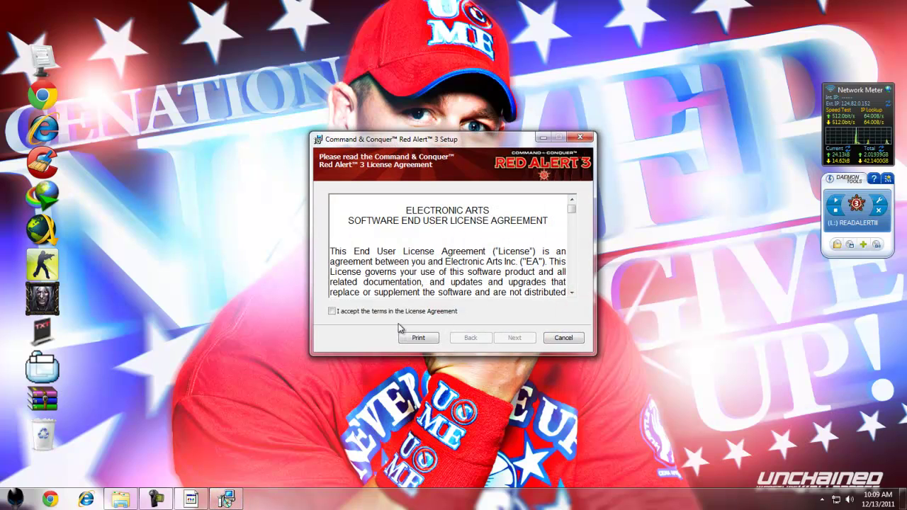
# Accept the Electronic Arts and DirectX licence agreements and start installing to the default folder with desktop shortcuts
pyautogui.click(423, 314)
pyautogui.click(513, 338)
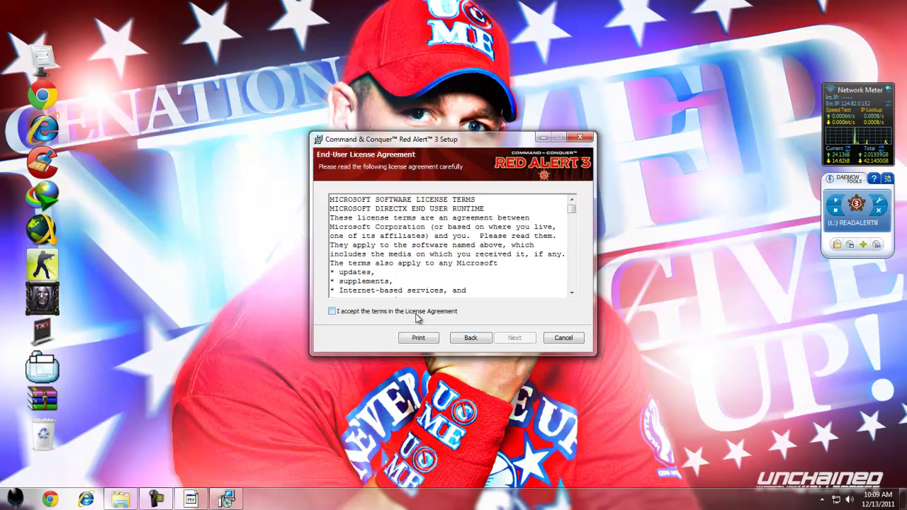
pyautogui.click(417, 312)
pyautogui.click(514, 337)
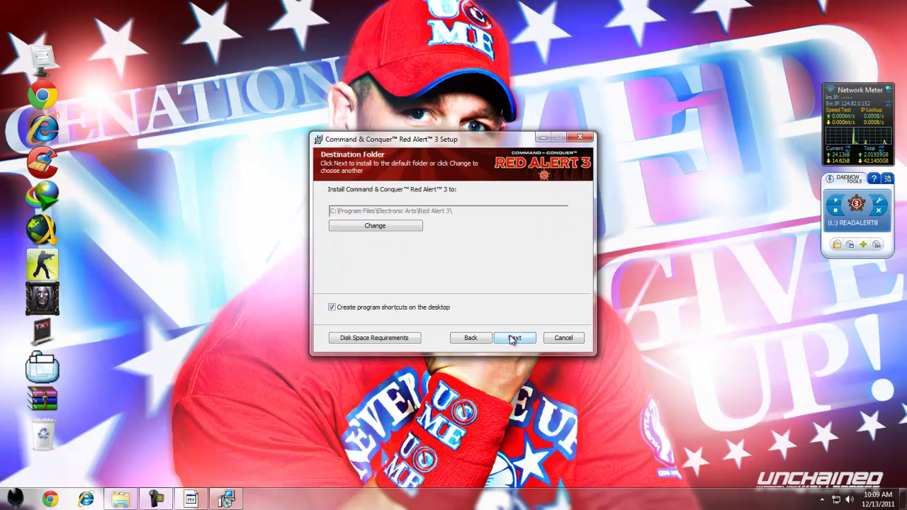
pyautogui.click(512, 339)
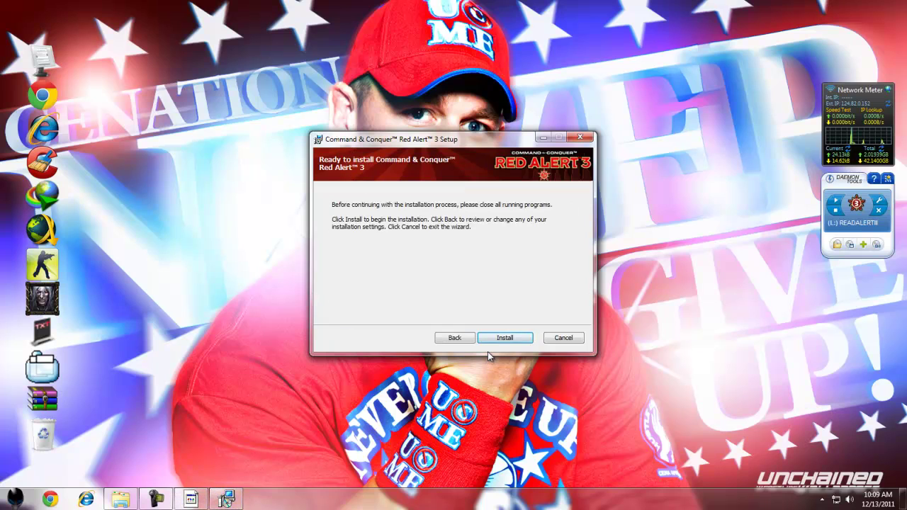
pyautogui.click(497, 340)
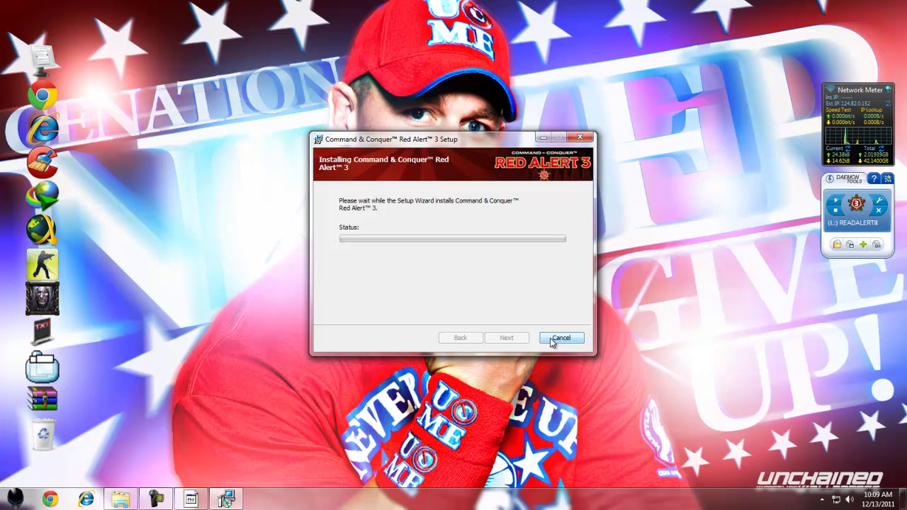
# Bring the key generator window to the front and exit it
pyautogui.click(190, 499)
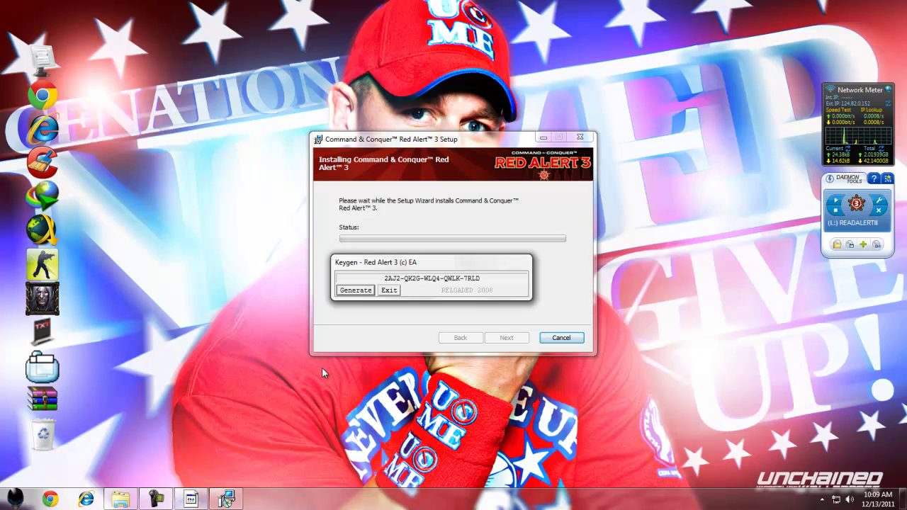
pyautogui.click(399, 291)
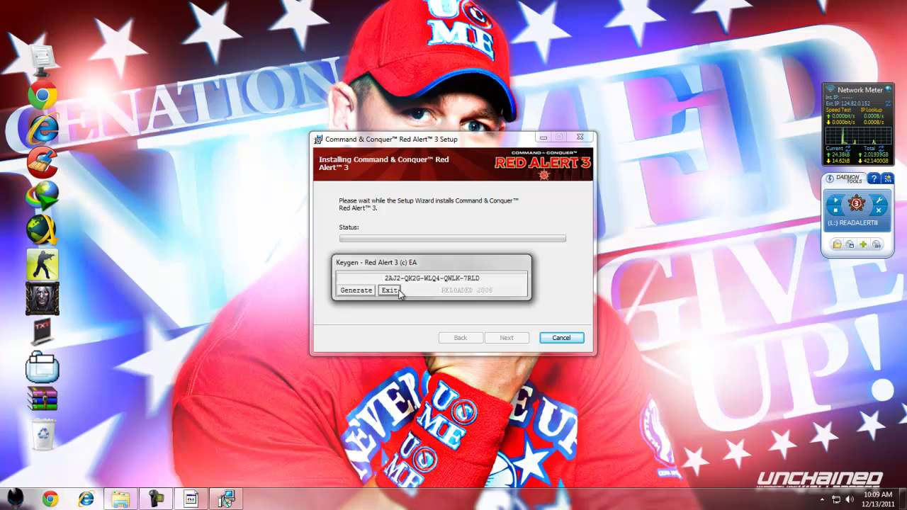
# Reopen the disc's Crack folder to review its files, and minimize the window again
pyautogui.click(128, 494)
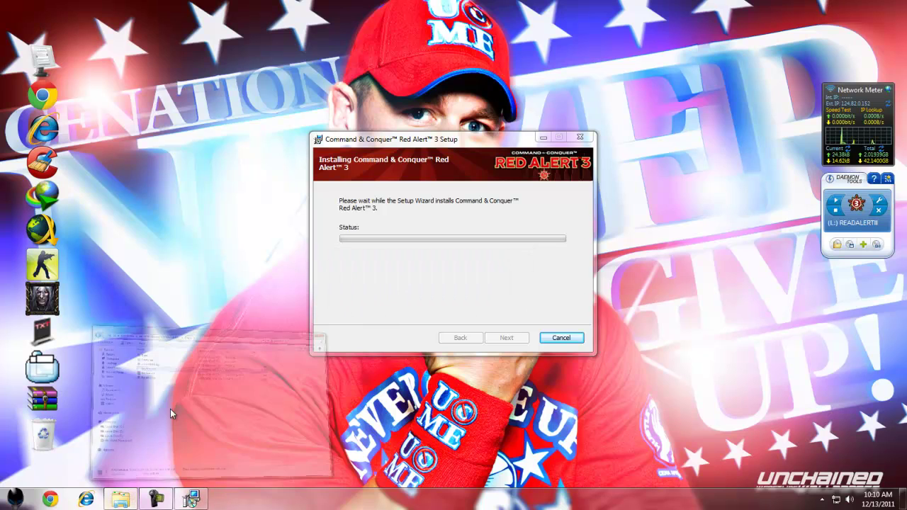
pyautogui.click(303, 257)
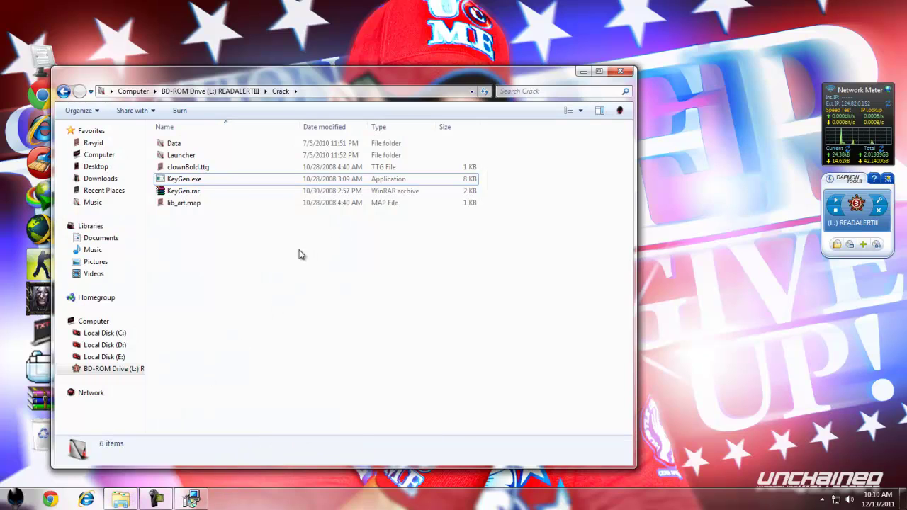
pyautogui.moveTo(299, 249); pyautogui.dragTo(218, 171)
pyautogui.moveTo(275, 230); pyautogui.dragTo(183, 135)
pyautogui.click(243, 216)
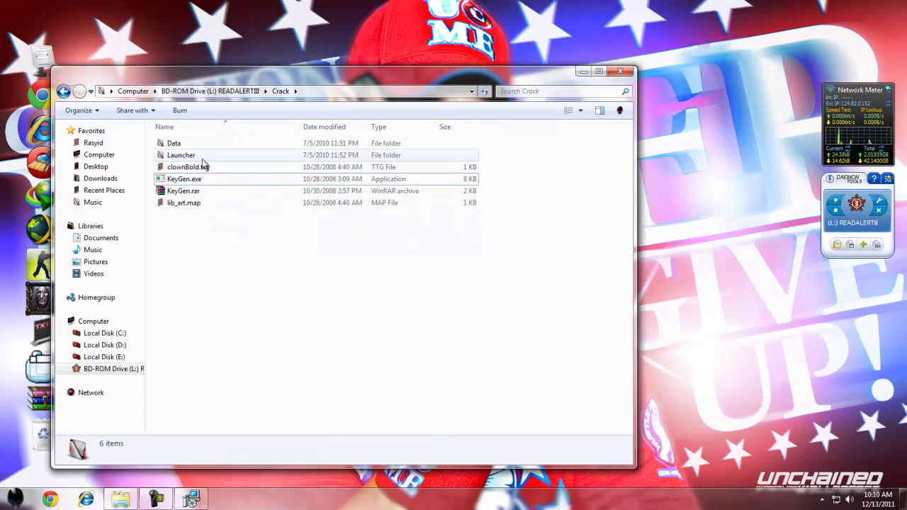
pyautogui.click(582, 71)
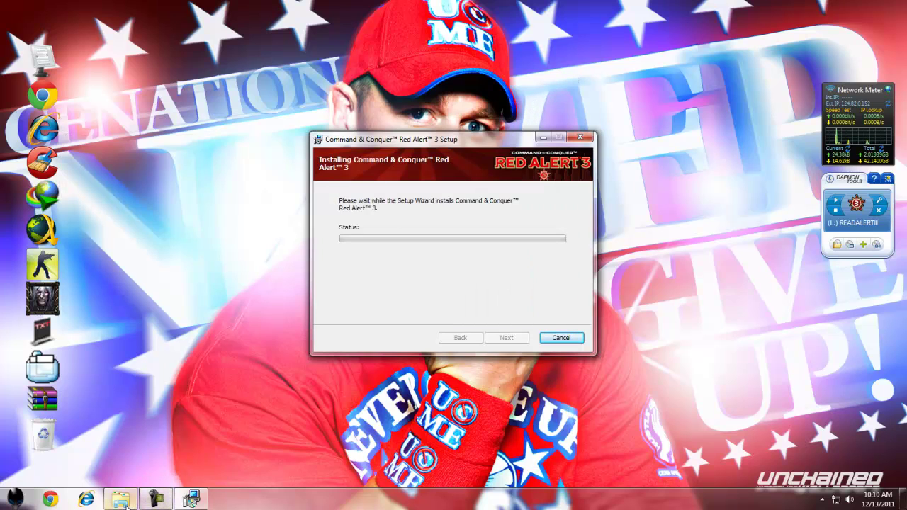
pyautogui.click(151, 502)
pyautogui.click(148, 505)
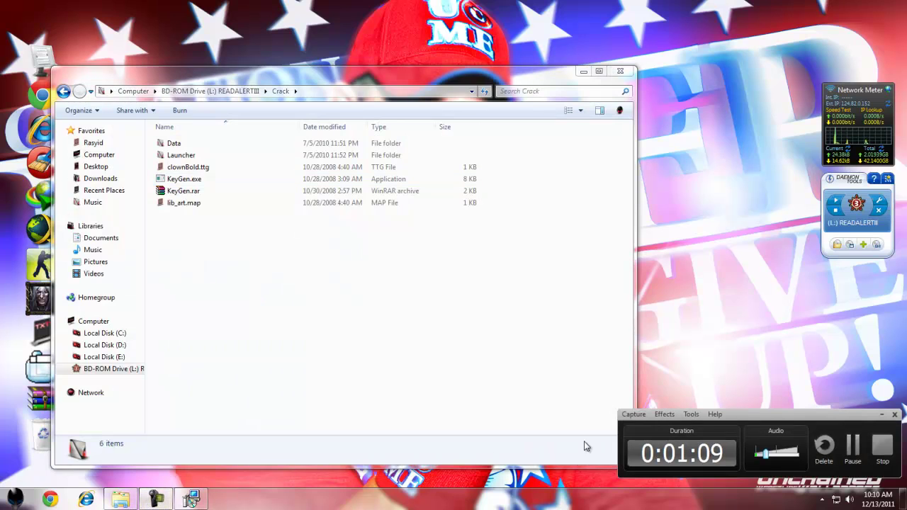
pyautogui.click(854, 446)
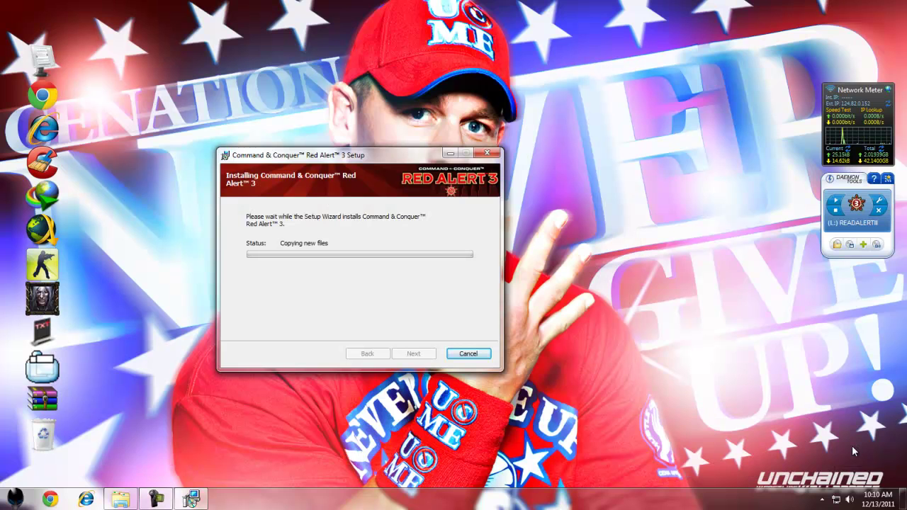
pyautogui.click(178, 502)
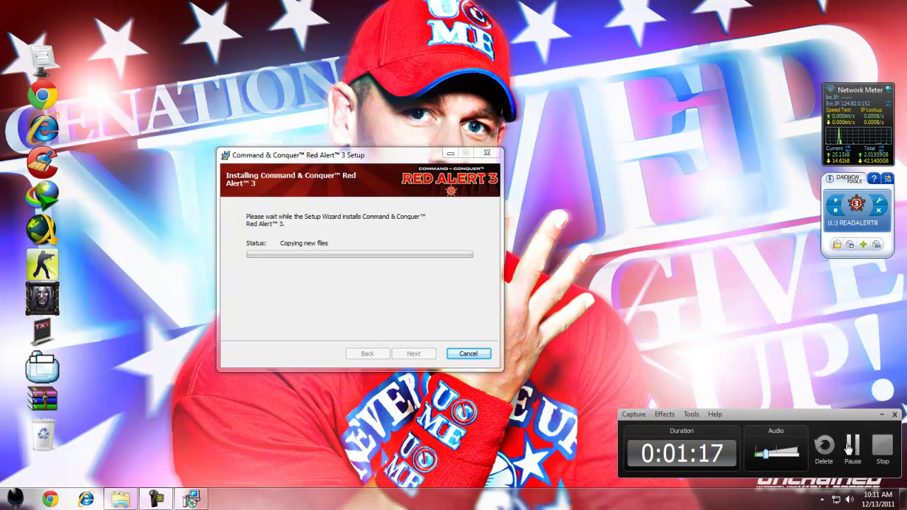
pyautogui.click(850, 445)
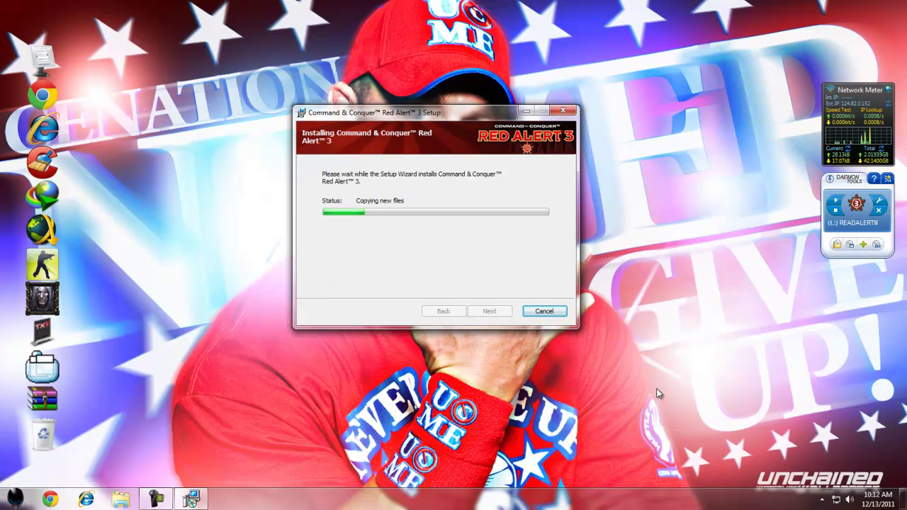
pyautogui.press('super+d')
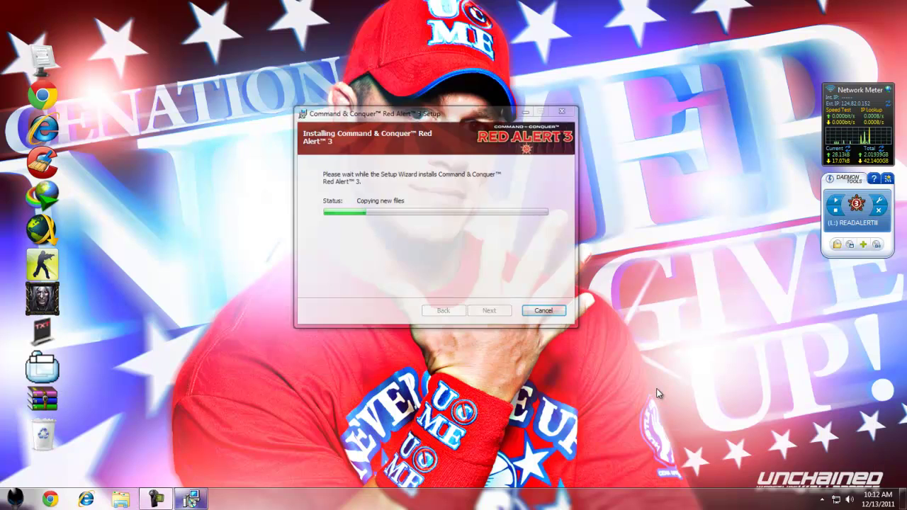
pyautogui.press('super+d')
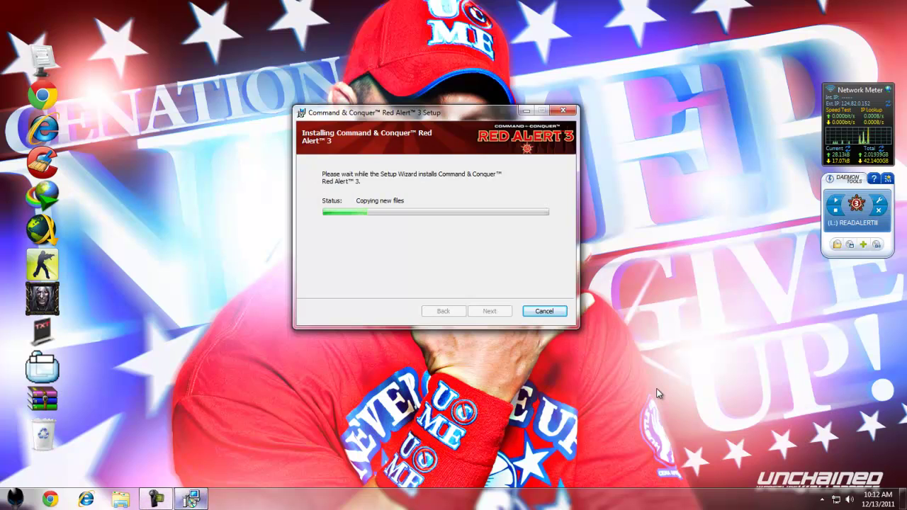
pyautogui.press('super+d')
pyautogui.press('super+d')
pyautogui.hotkey('alt', 'Tab')
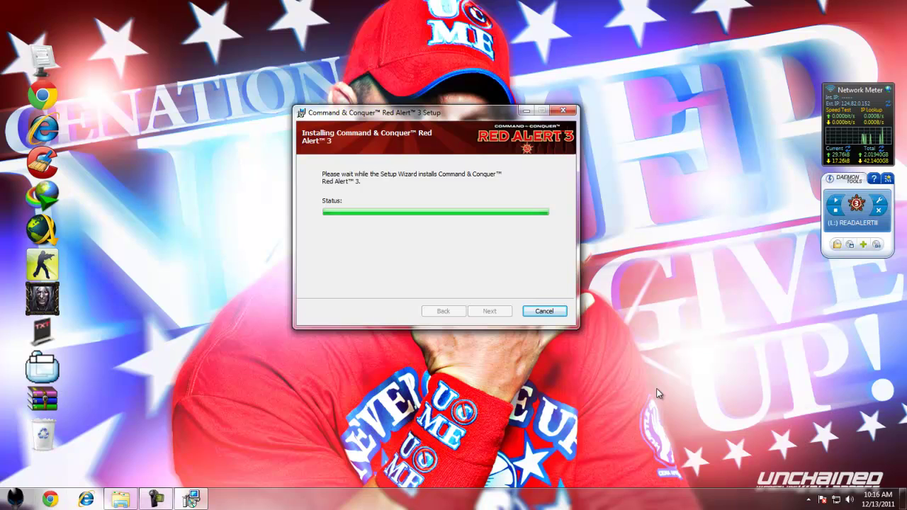
# Bring up the READALERTIII disc folder and finish the setup wizard without installing EA Download Manager or opening the Read Me
pyautogui.click(120, 499)
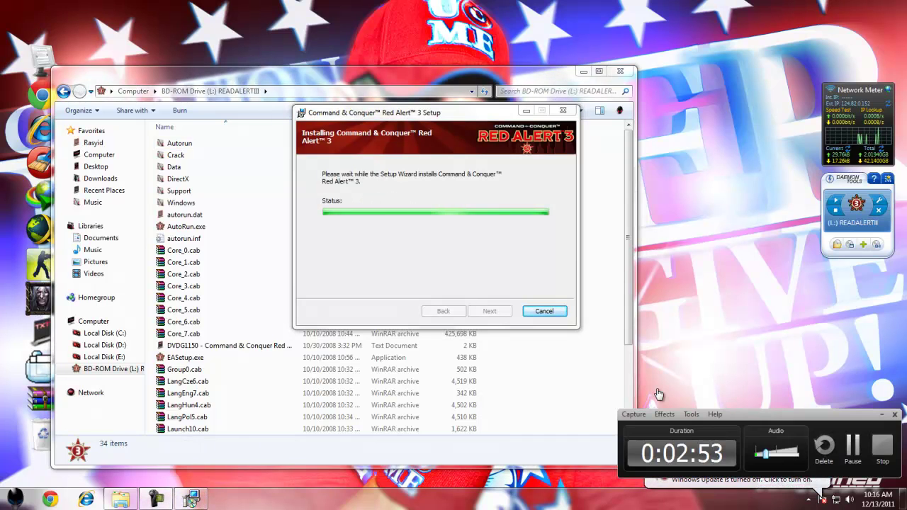
pyautogui.press('F9')
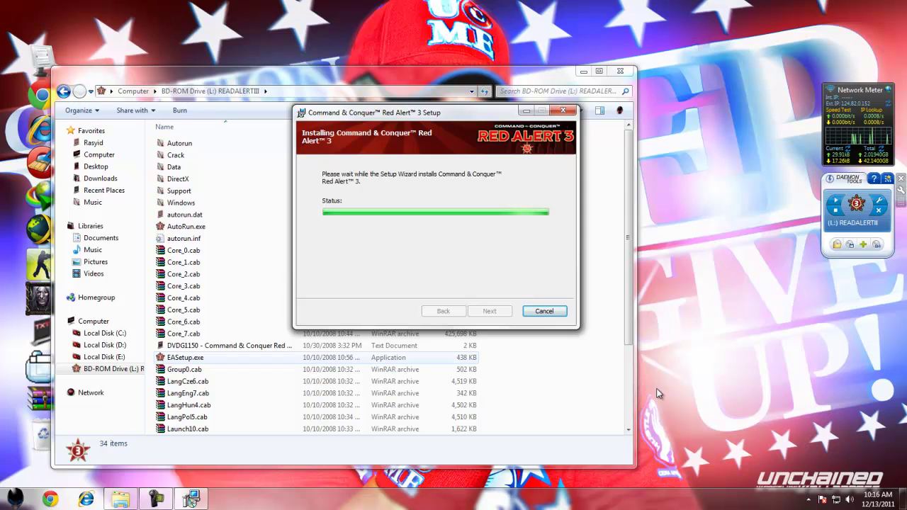
pyautogui.click(156, 499)
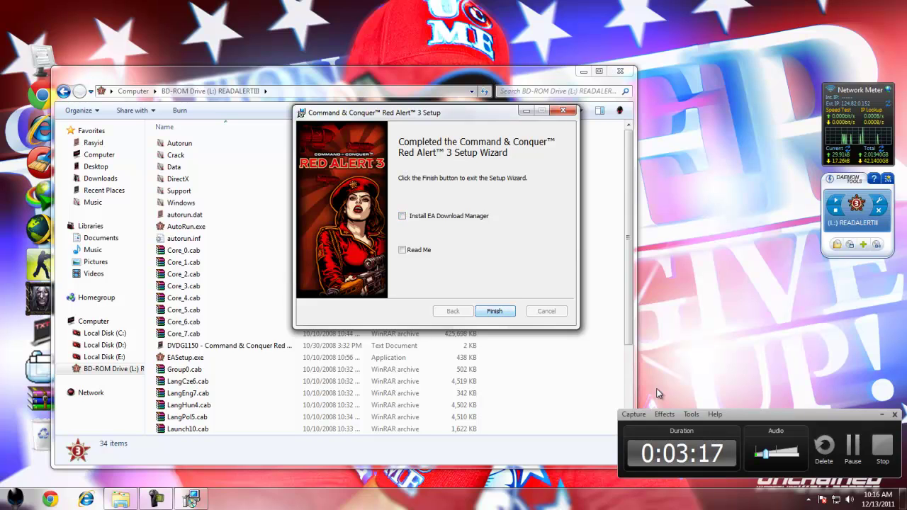
pyautogui.press('Return')
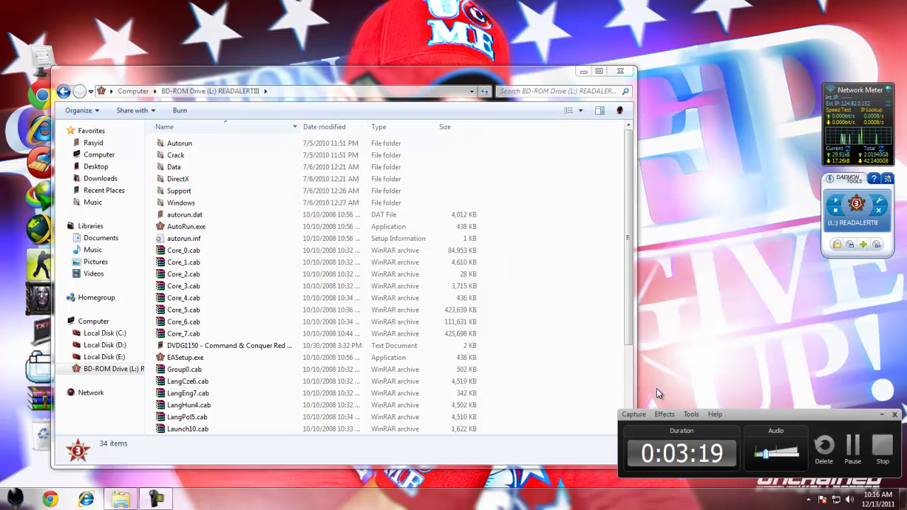
# Open the Crack folder on the READALERTIII disc and copy all of its files and folders
pyautogui.press('Return')
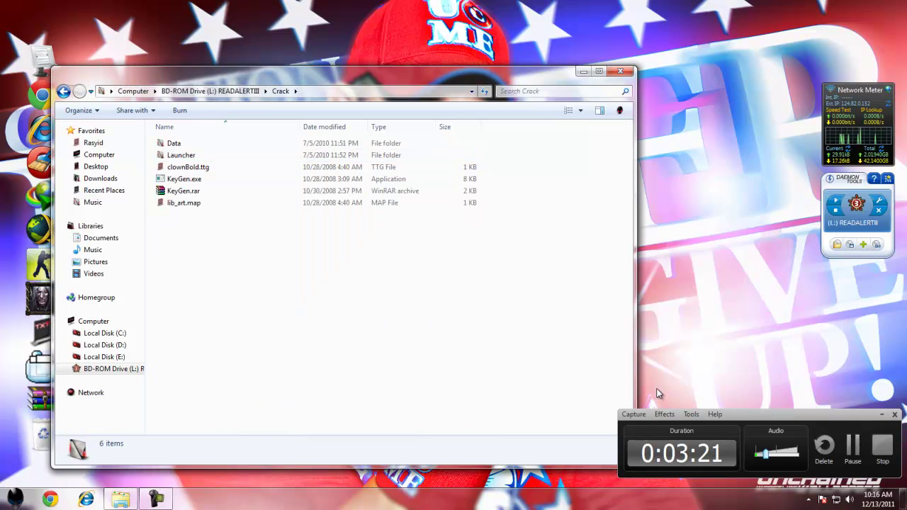
pyautogui.moveTo(410, 246); pyautogui.dragTo(244, 137)
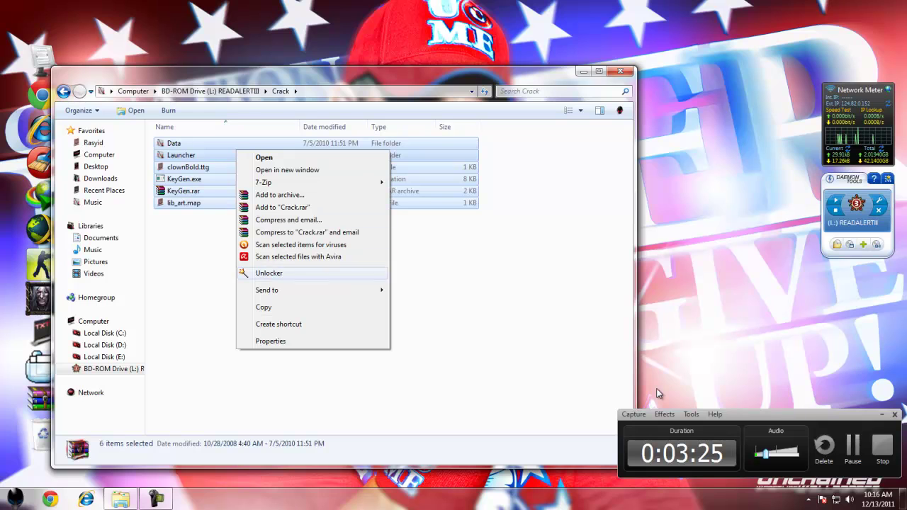
pyautogui.click(263, 307)
pyautogui.click(267, 301)
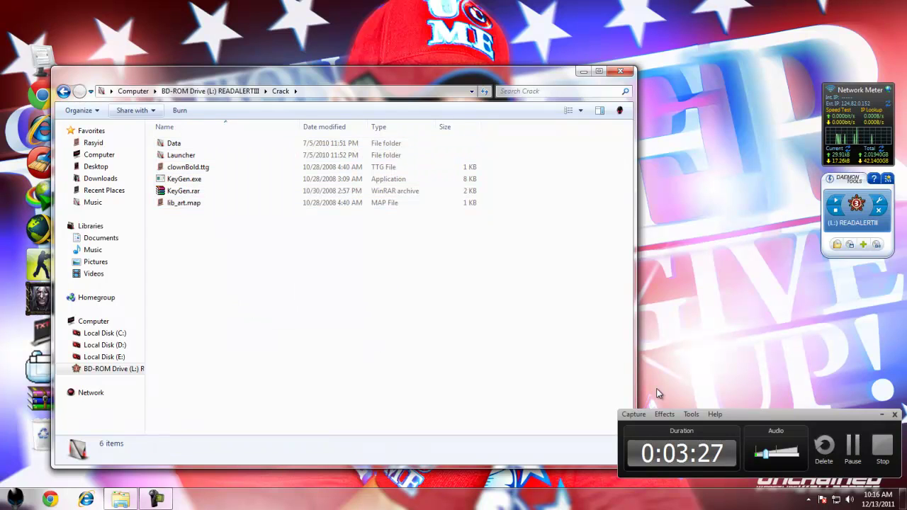
# Go from the disc's Crack folder to the Program Files folder on Local Disk (C:)
pyautogui.click(133, 91)
pyautogui.doubleClick(211, 145)
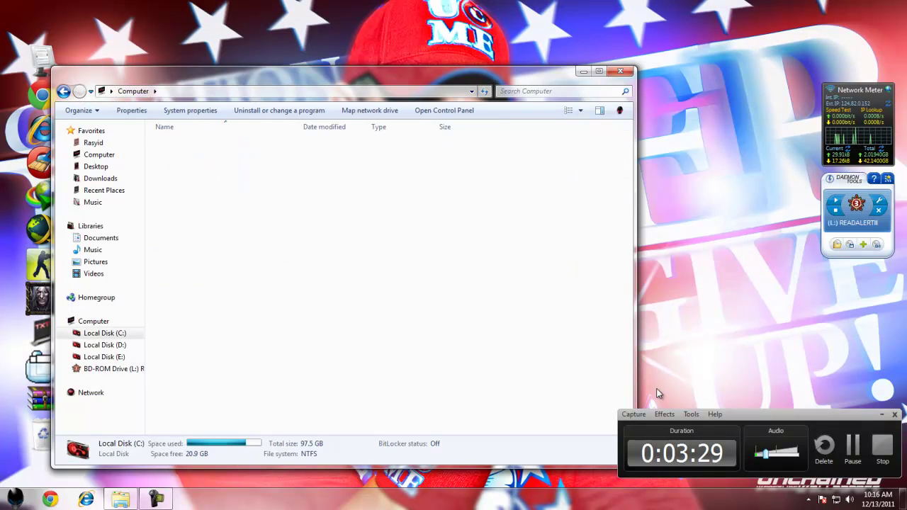
pyautogui.press('Down')
pyautogui.press('Down')
pyautogui.press('Down')
pyautogui.press('Down')
pyautogui.press('Down')
pyautogui.press('Down')
pyautogui.press('Down')
pyautogui.press('Down')
pyautogui.press('Down')
pyautogui.press('Down')
pyautogui.press('Down')
pyautogui.press('Down')
pyautogui.press('Down')
pyautogui.press('Down')
pyautogui.press('Down')
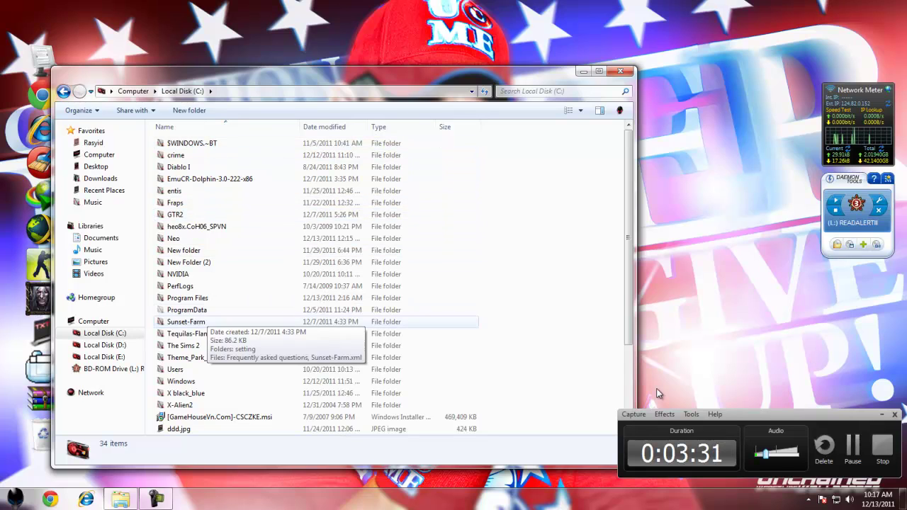
pyautogui.press('Up')
pyautogui.press('Up')
pyautogui.doubleClick(188, 299)
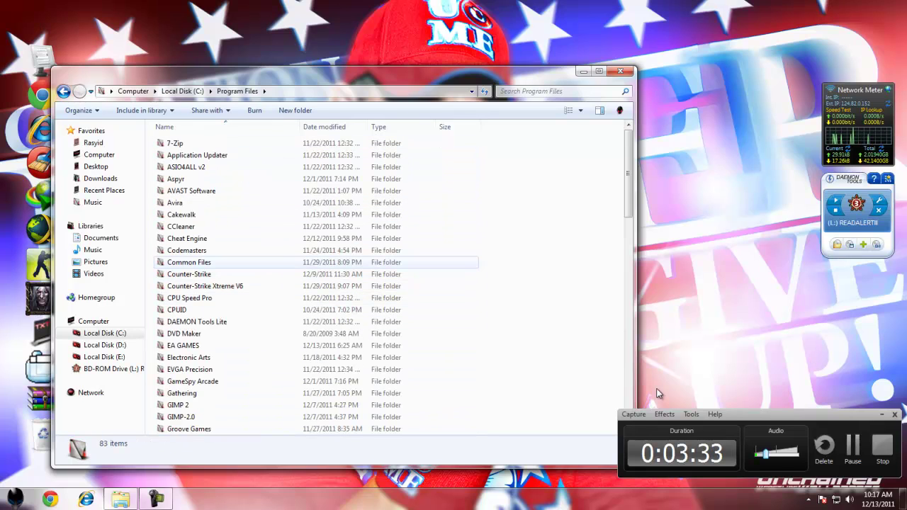
# Open the Red Alert 3 installation folder inside Electronic Arts
pyautogui.scroll(-4, 213, 262)
pyautogui.press('Down')
pyautogui.press('Up')
pyautogui.press('Up')
pyautogui.press('Up')
pyautogui.press('Up')
pyautogui.press('Up')
pyautogui.press('Up')
pyautogui.press('Up')
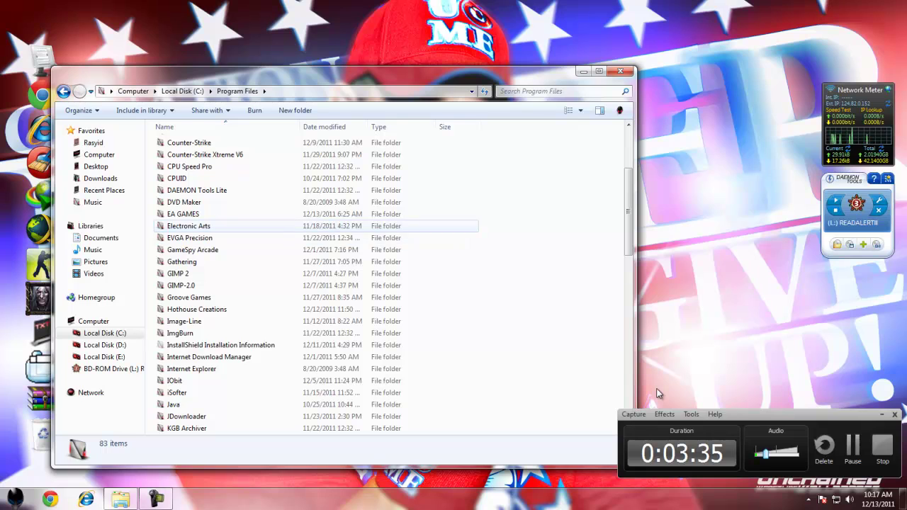
pyautogui.press('Down')
pyautogui.press('Return')
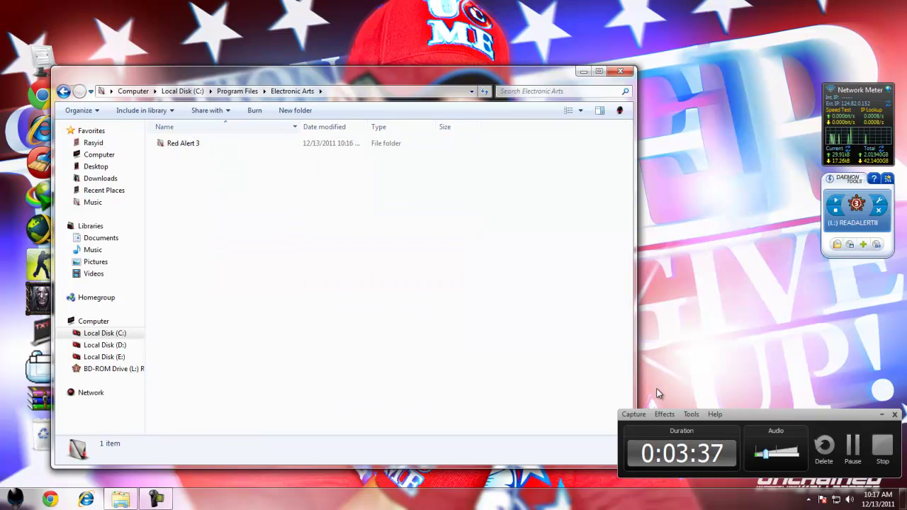
pyautogui.press('Down')
pyautogui.press('Return')
# Examine the existing files and folders in the Red Alert 3 installation folder
pyautogui.press('Down')
pyautogui.press('Down')
pyautogui.press('Down')
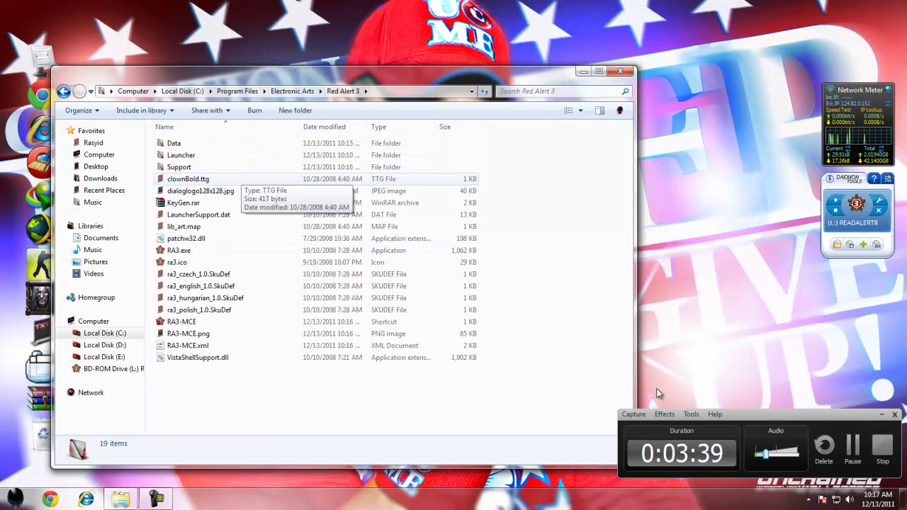
pyautogui.press('Down')
pyautogui.press('Down')
pyautogui.press('Up')
pyautogui.press('Up')
pyautogui.press('Up')
pyautogui.press('Up')
pyautogui.press('Up')
pyautogui.press('Down')
pyautogui.press('Down')
pyautogui.press('Down')
pyautogui.press('Down')
pyautogui.press('Down')
pyautogui.press('Down')
pyautogui.press('Down')
pyautogui.press('Down')
pyautogui.press('Down')
pyautogui.press('Down')
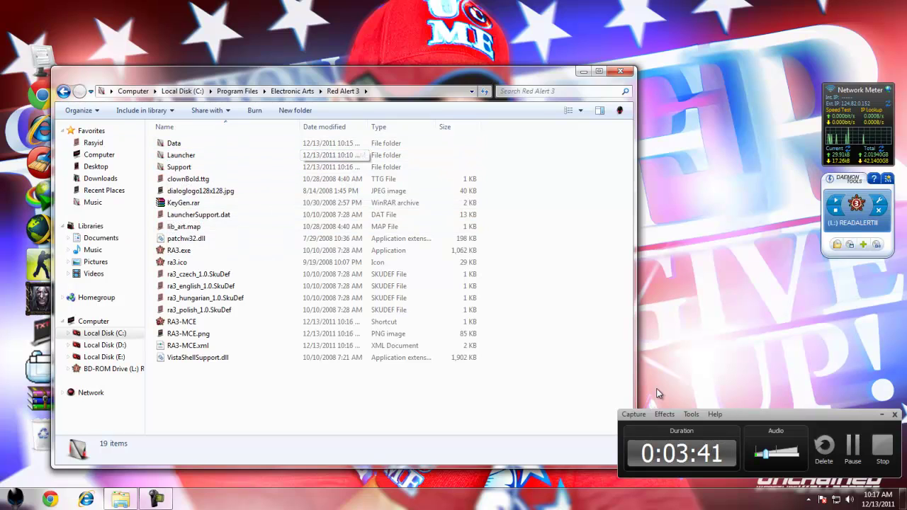
pyautogui.press('Return')
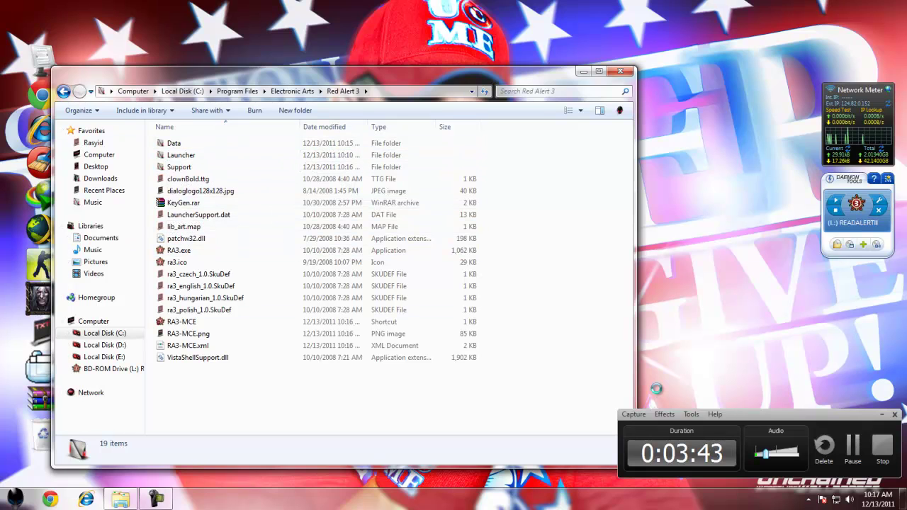
# Paste the copied Crack files into the Red Alert 3 folder, merging the existing folders and replacing all files with conflicting names
pyautogui.press('Menu')
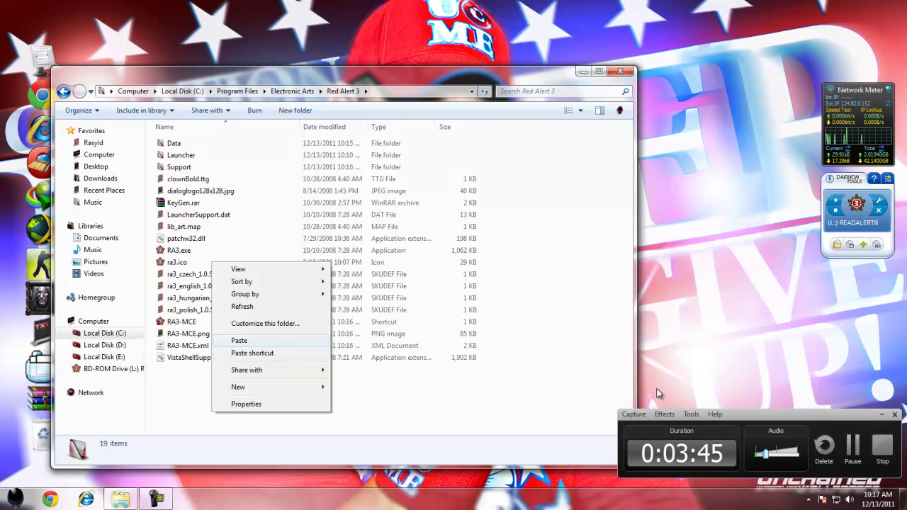
pyautogui.press('Return')
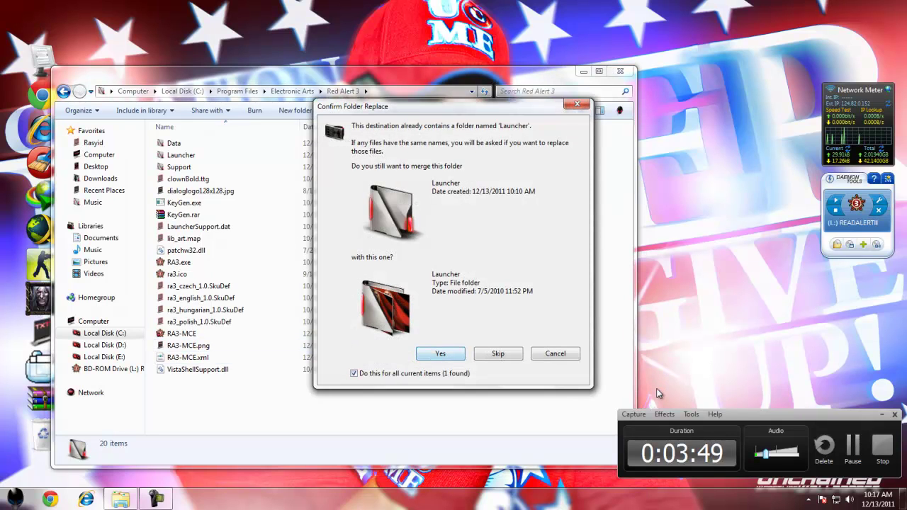
pyautogui.press('Return')
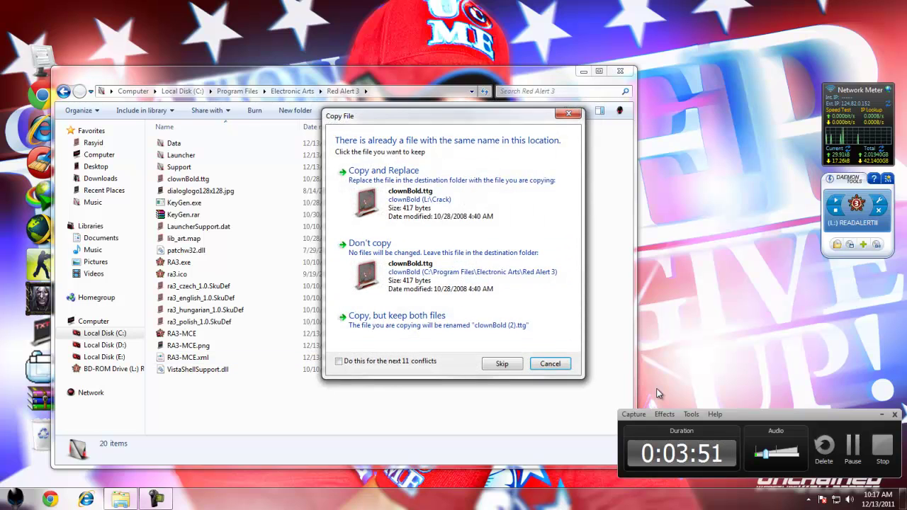
pyautogui.press('Down')
pyautogui.press('Up')
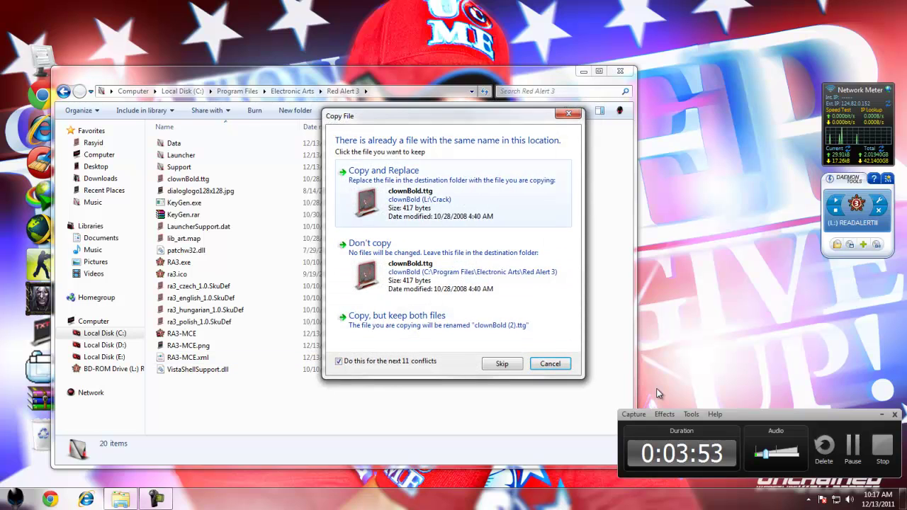
pyautogui.press('Return')
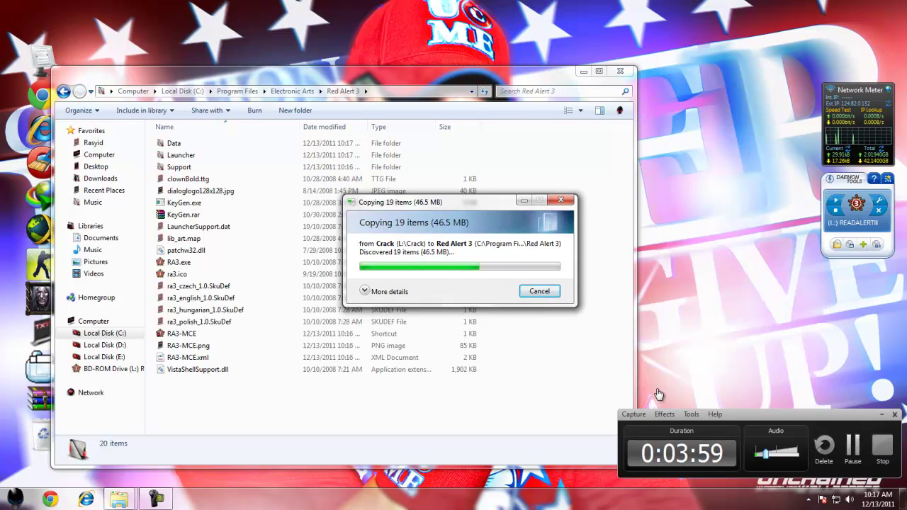
# Refresh the file listing of the Red Alert 3 folder
pyautogui.rightClick(565, 259)
pyautogui.click(594, 303)
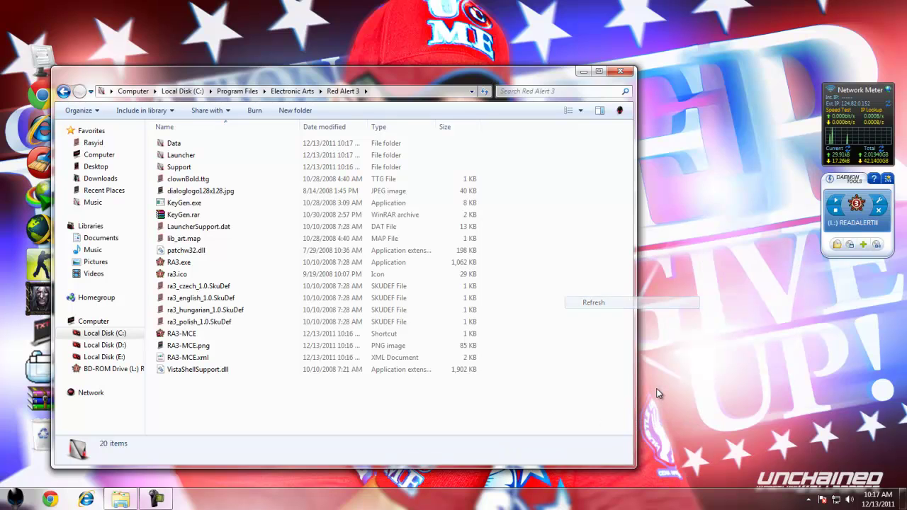
pyautogui.press('F9')
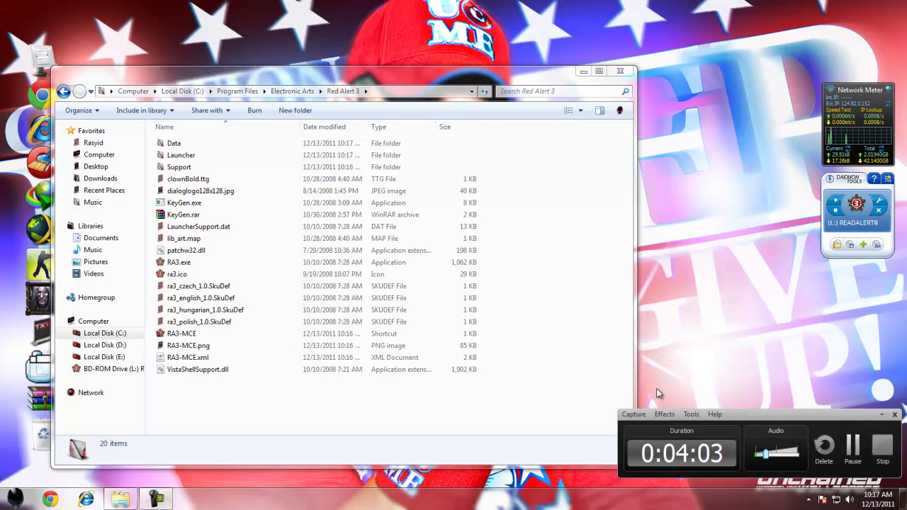